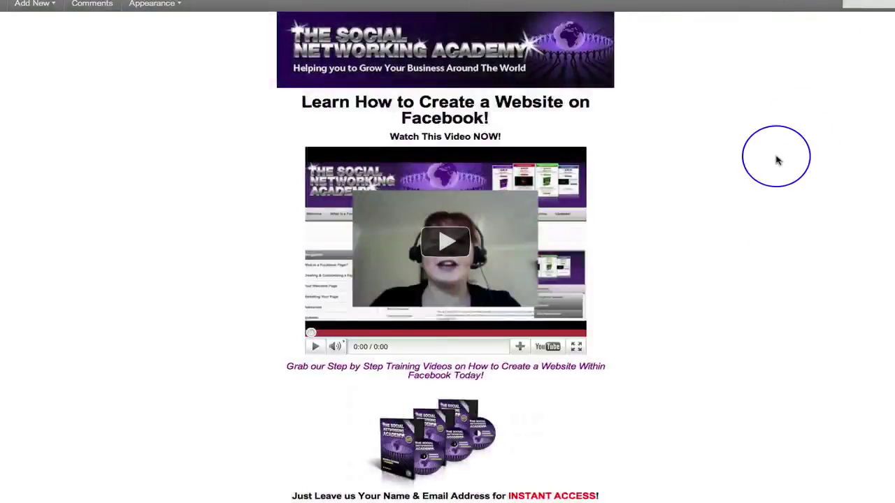
- Open My First Welcome Page! from the admin bar in the HTML editor tab
{"action": "scroll", "coordinate": [777, 160], "scroll_direction": "down", "scroll_amount": 5}
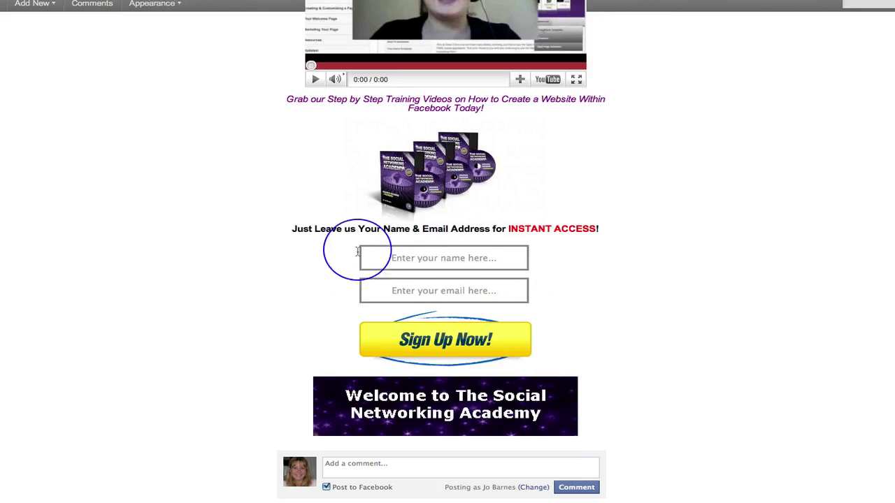
{"action": "scroll", "coordinate": [618, 313], "scroll_direction": "up", "scroll_amount": 3}
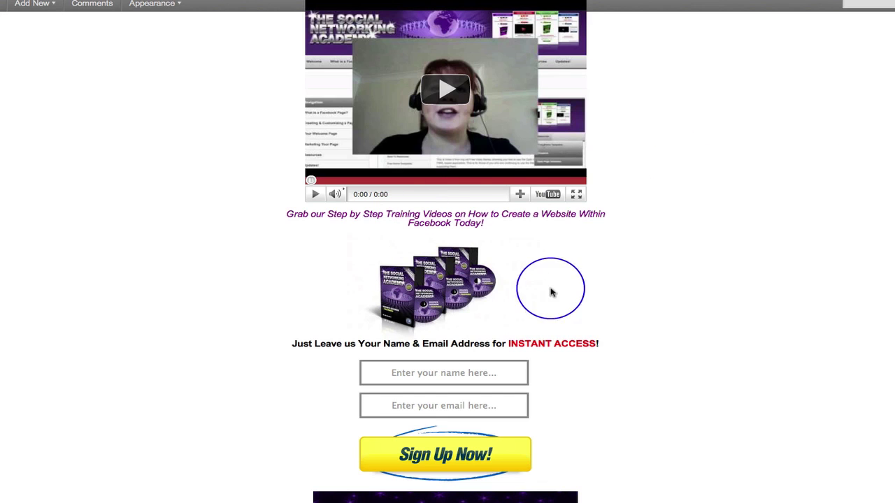
{"action": "scroll", "coordinate": [670, 369], "scroll_direction": "down", "scroll_amount": 1}
{"action": "scroll", "coordinate": [670, 368], "scroll_direction": "down", "scroll_amount": 3}
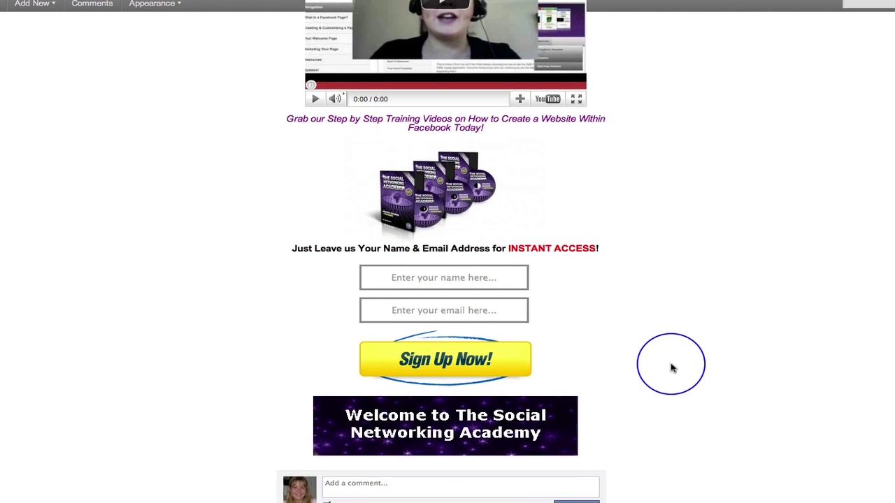
{"action": "scroll", "coordinate": [670, 368], "scroll_direction": "up", "scroll_amount": 8}
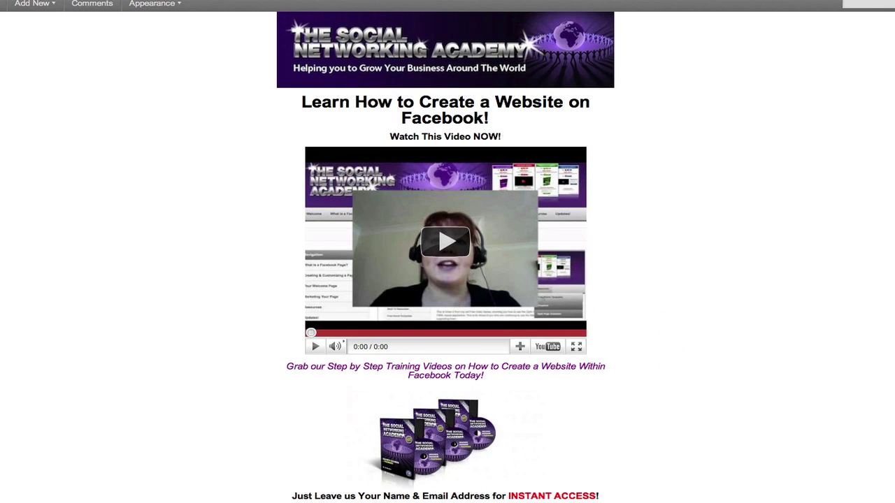
{"action": "left_click", "coordinate": [386, 2]}
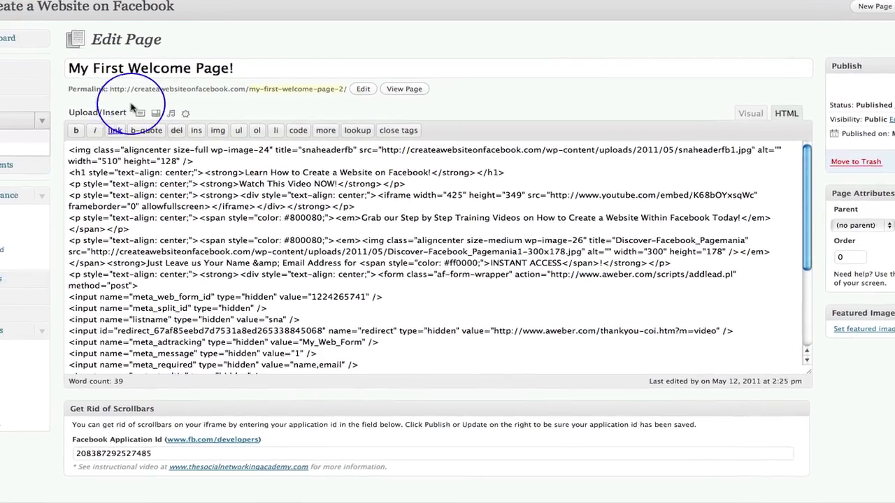
- Add a new page titled 'Test Page' and place the caret in its empty Visual body
{"action": "left_click", "coordinate": [48, 145]}
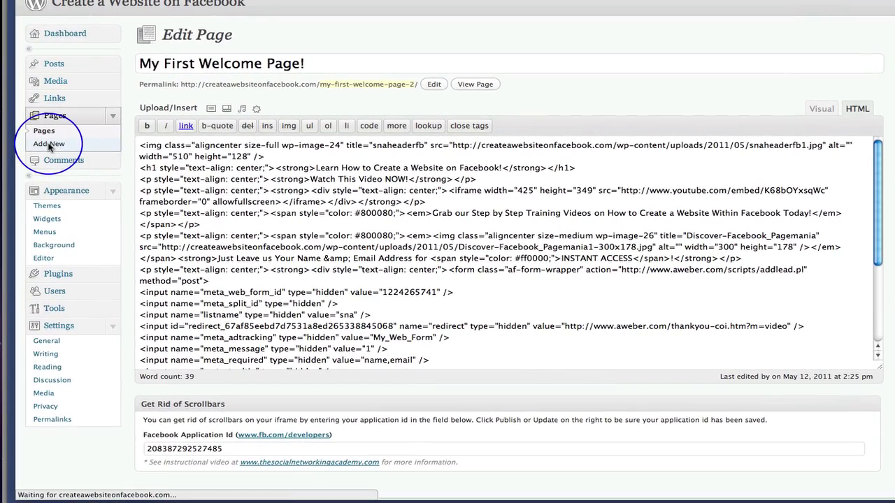
{"action": "left_click", "coordinate": [187, 69]}
{"action": "type", "text": "Test Page"}
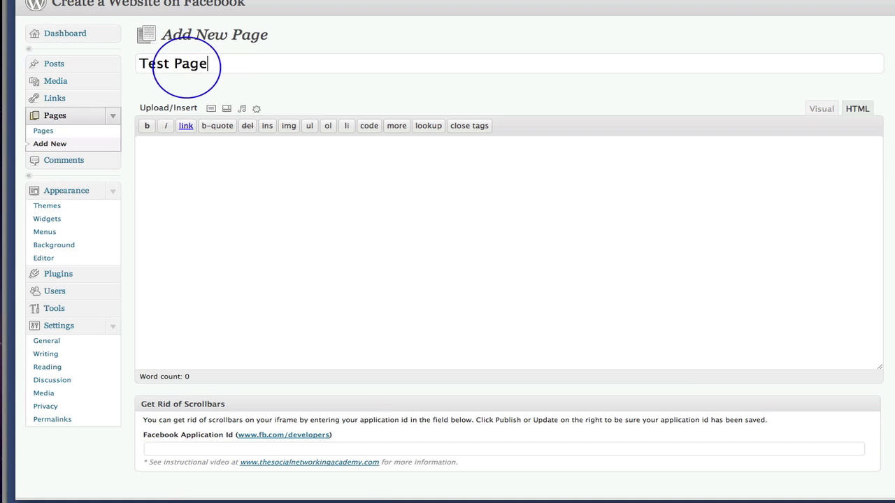
{"action": "left_click", "coordinate": [822, 109]}
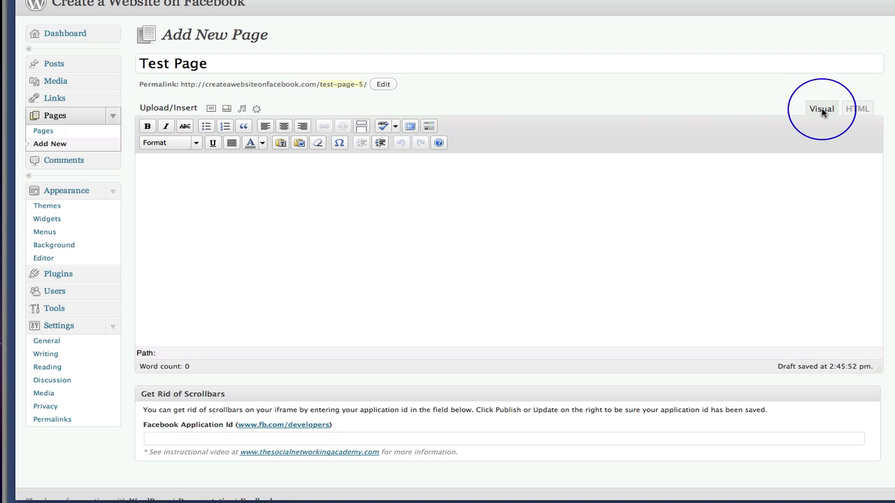
{"action": "left_click", "coordinate": [155, 172]}
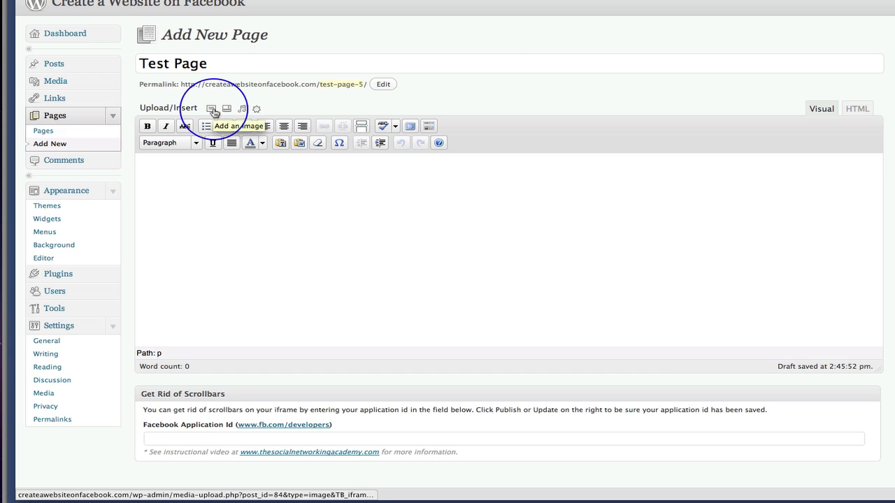
- Upload the Create a Website on Facebook image from the computer
{"action": "left_click", "coordinate": [211, 114]}
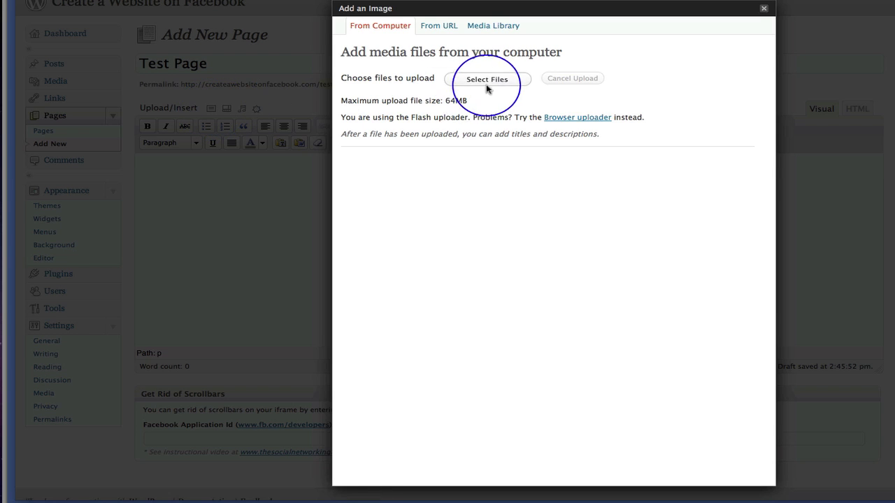
{"action": "left_click", "coordinate": [489, 81]}
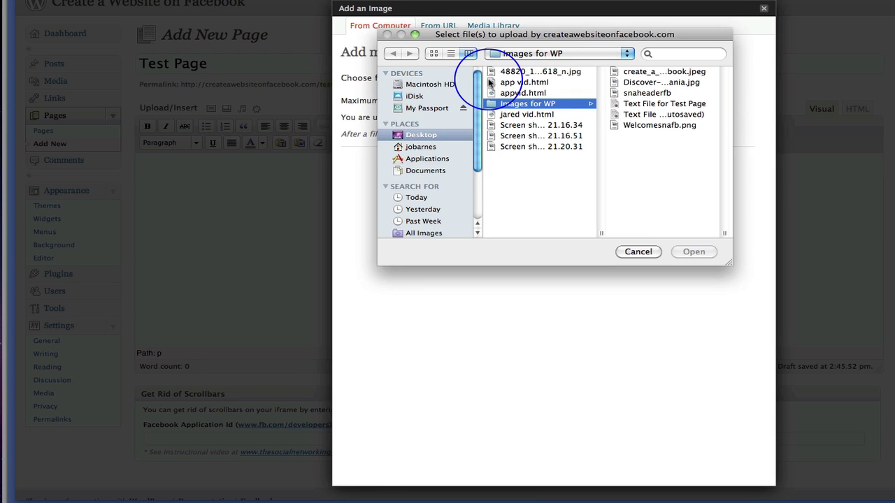
{"action": "left_click", "coordinate": [616, 73]}
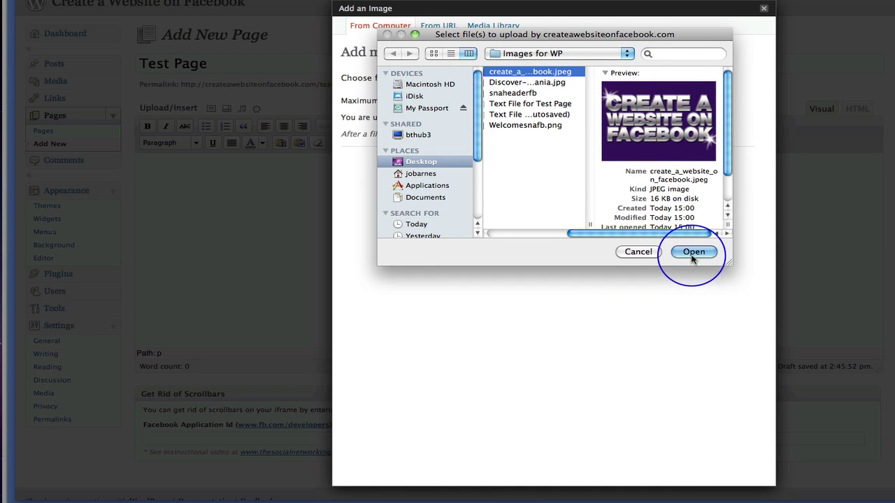
{"action": "left_click", "coordinate": [692, 252]}
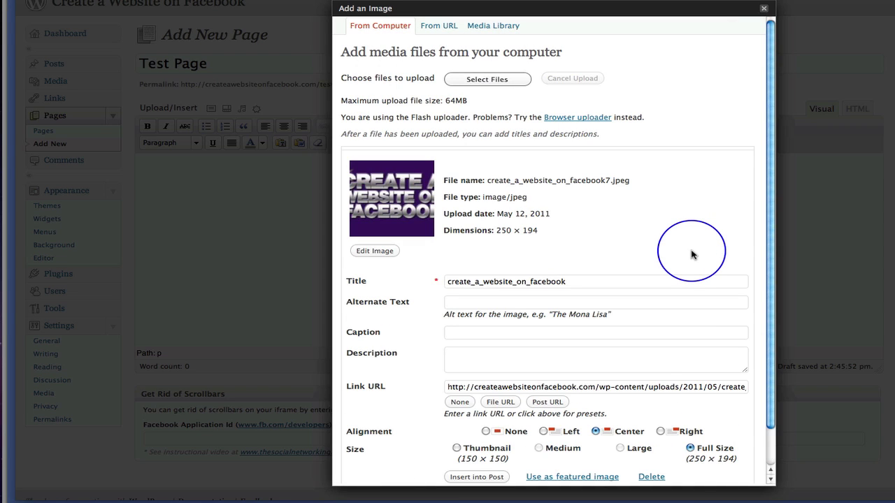
{"action": "scroll", "coordinate": [692, 255], "scroll_direction": "down", "scroll_amount": 2}
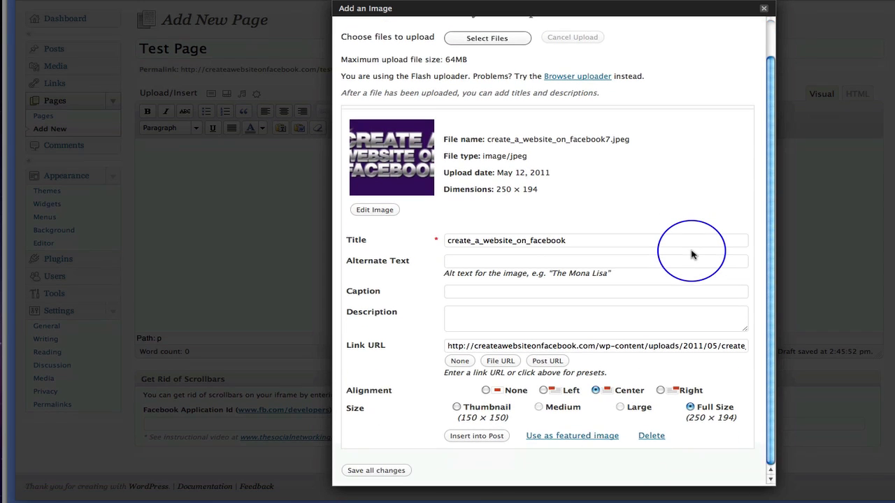
{"action": "triple_click", "coordinate": [445, 347]}
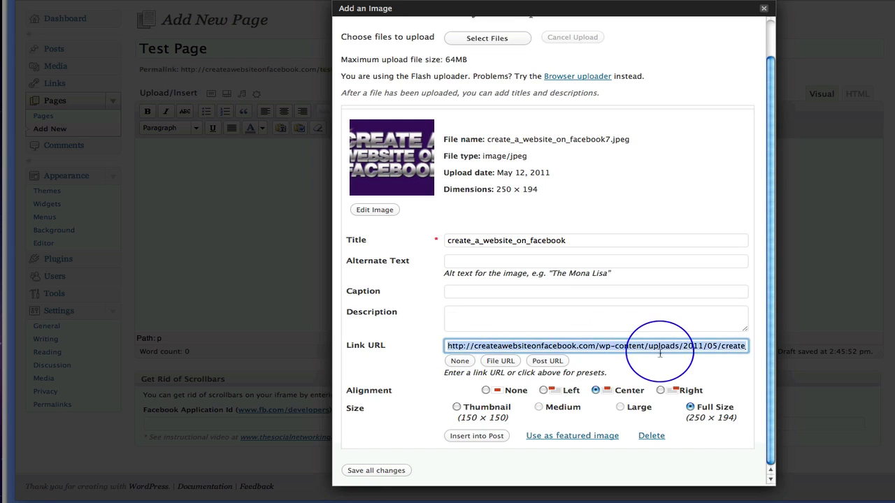
{"action": "left_click_drag", "start_coordinate": [659, 353], "coordinate": [818, 354]}
{"action": "left_click", "coordinate": [753, 348]}
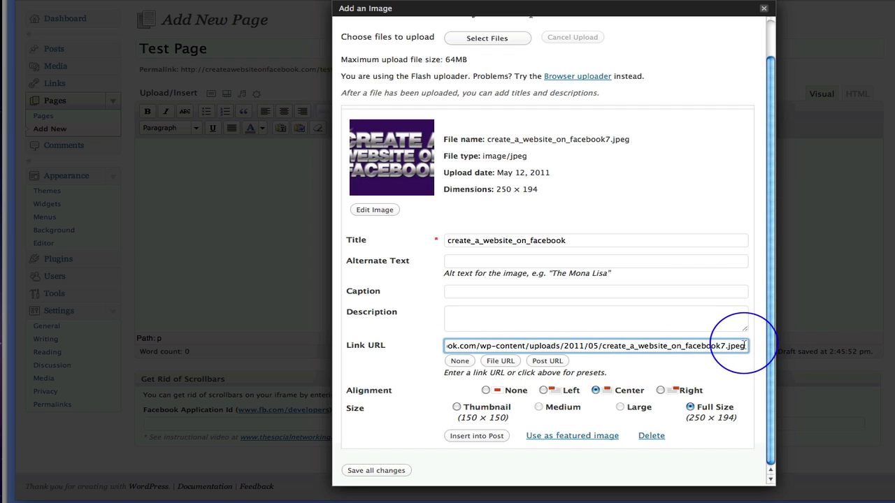
{"action": "left_click_drag", "start_coordinate": [748, 347], "coordinate": [612, 347]}
{"action": "left_click_drag", "start_coordinate": [491, 356], "coordinate": [381, 342]}
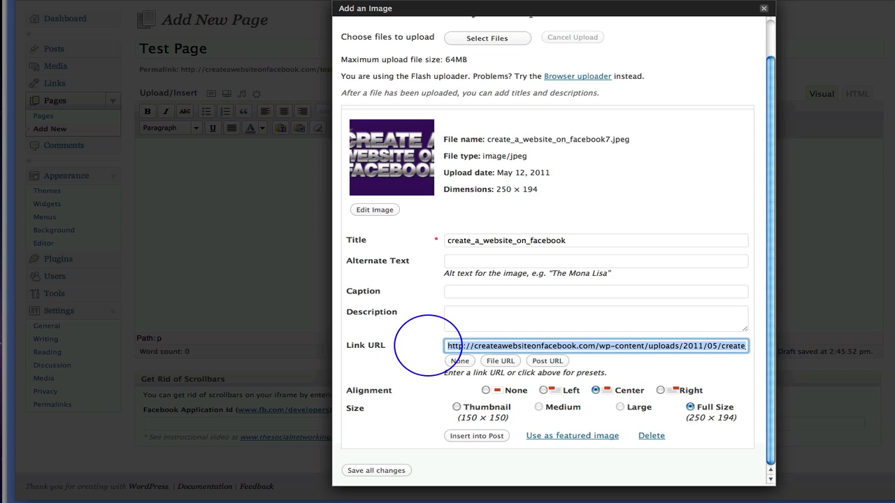
{"action": "key", "text": "BackSpace"}
{"action": "type", "text": "http"}
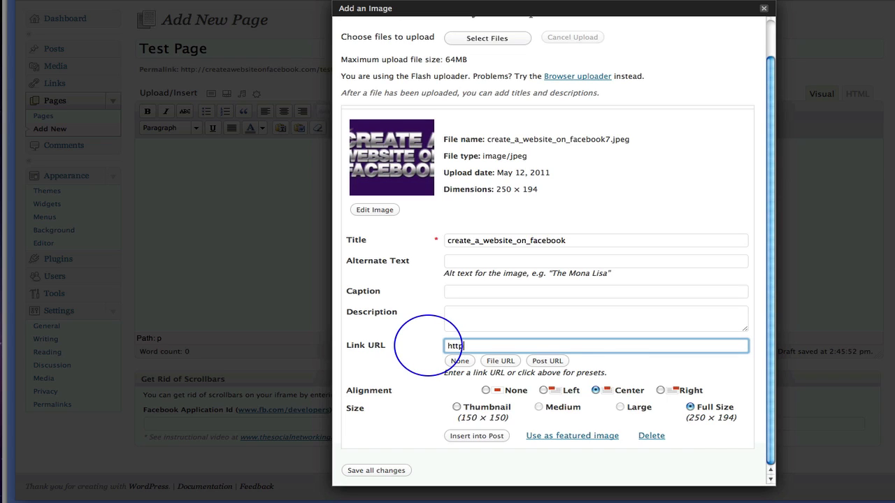
{"action": "type", "text": "://www.thesocialnetworkingacade"}
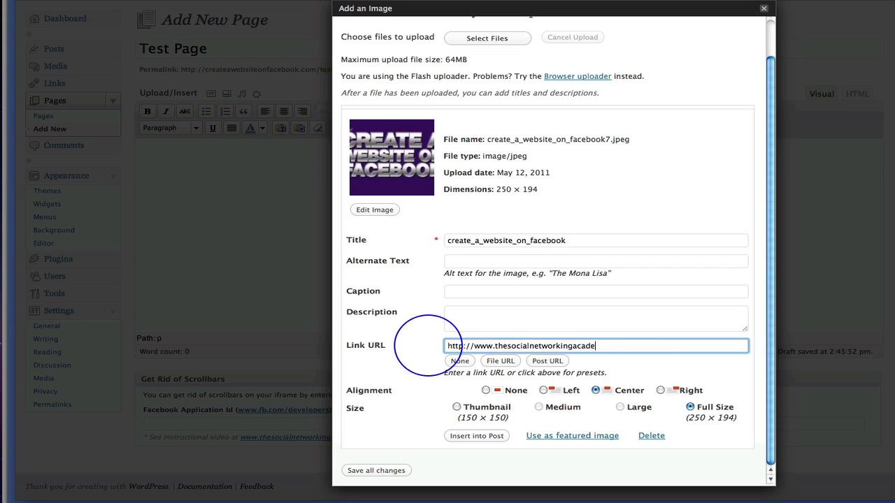
{"action": "type", "text": "my.com"}
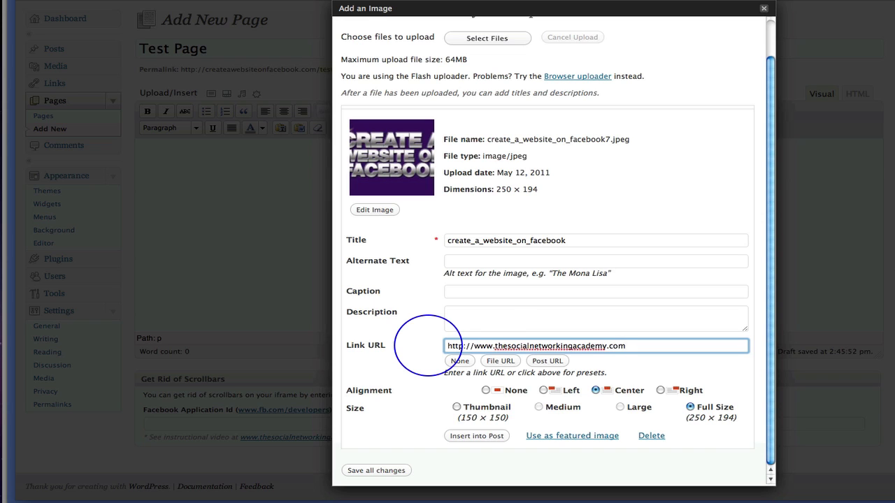
{"action": "left_click", "coordinate": [570, 239]}
{"action": "left_click_drag", "start_coordinate": [570, 240], "coordinate": [423, 240]}
{"action": "type", "text": "T"}
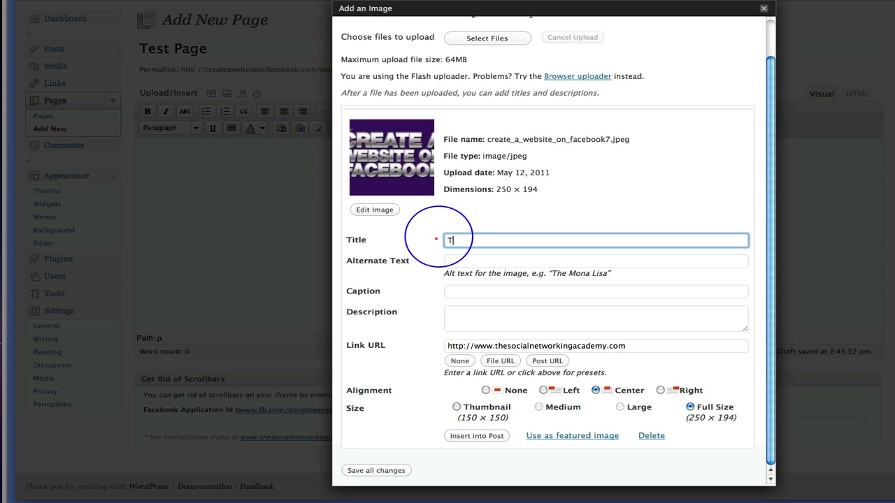
{"action": "type", "text": "he SNA"}
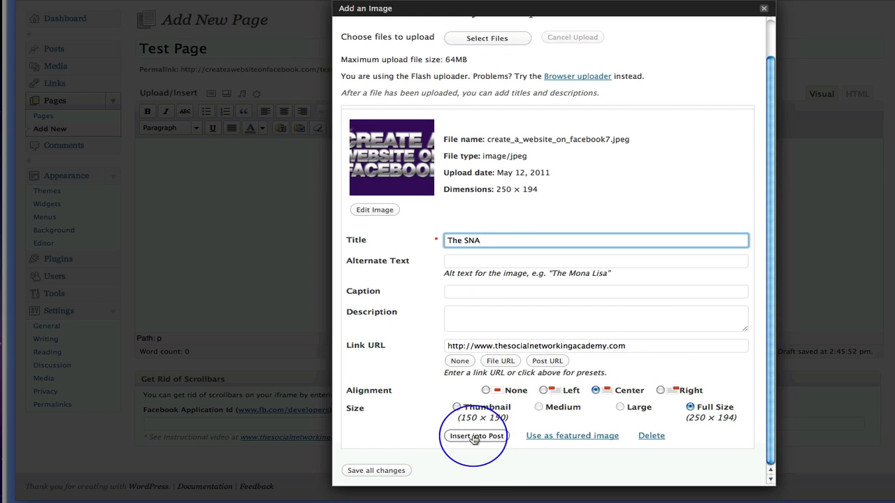
- Insert 'The SNA' image, save Test Page as a draft, and view its preview in a new tab
{"action": "left_click", "coordinate": [474, 437]}
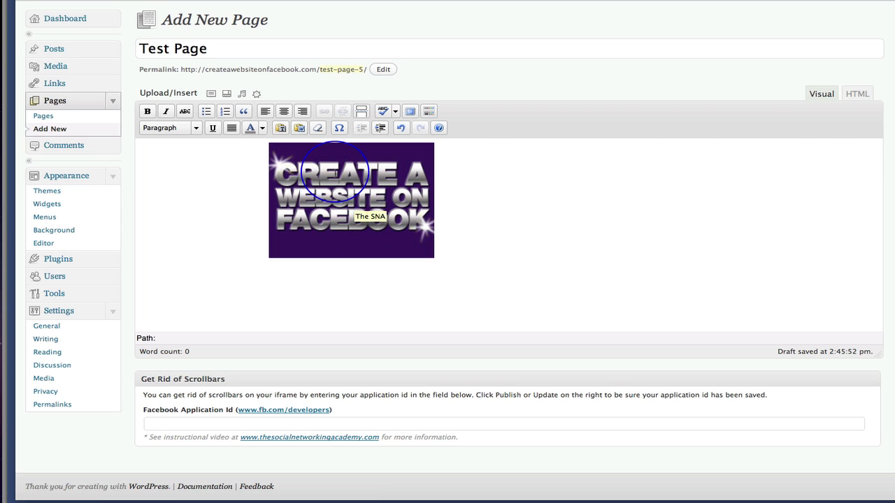
{"action": "left_click", "coordinate": [893, 64]}
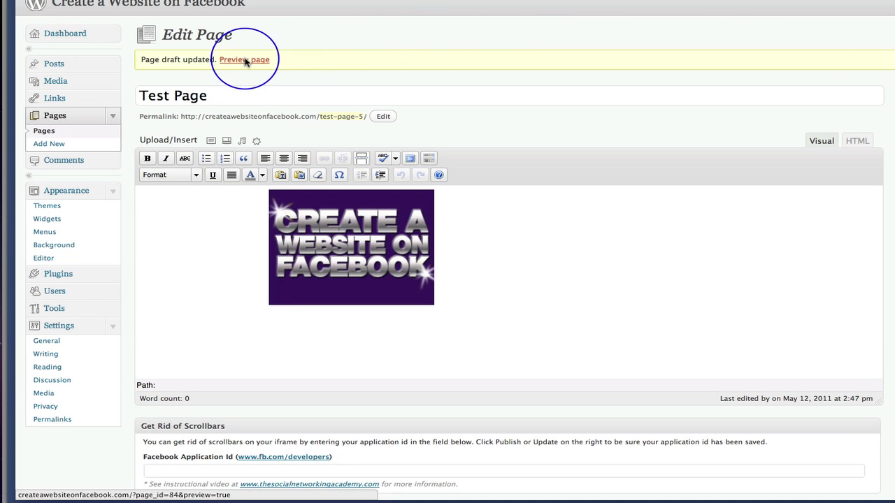
{"action": "right_click", "coordinate": [245, 60]}
{"action": "left_click", "coordinate": [269, 62]}
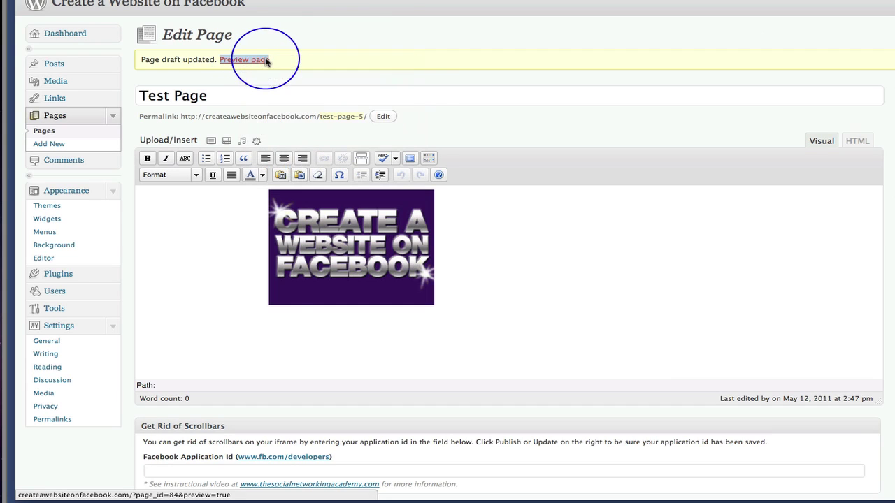
{"action": "key", "text": "ctrl+Tab"}
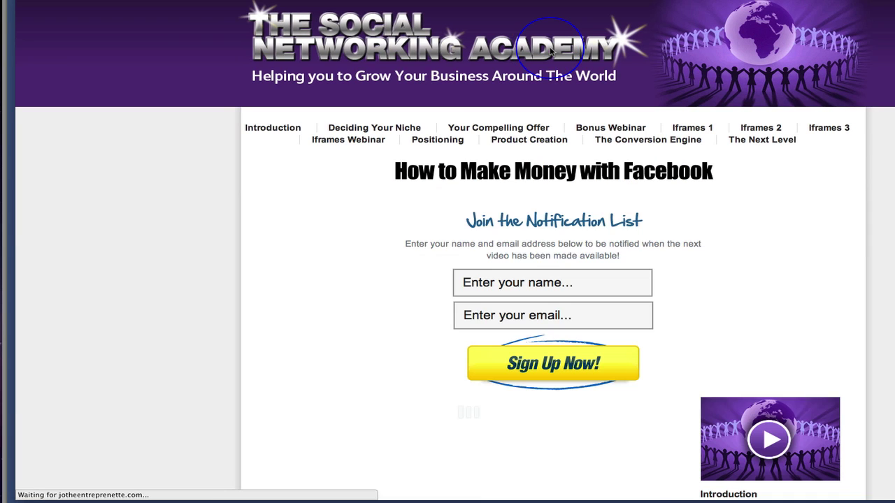
- Scroll the Social Networking Academy site opened from the previewed image to confirm it loaded
{"action": "scroll", "coordinate": [893, 208], "scroll_direction": "down", "scroll_amount": 10}
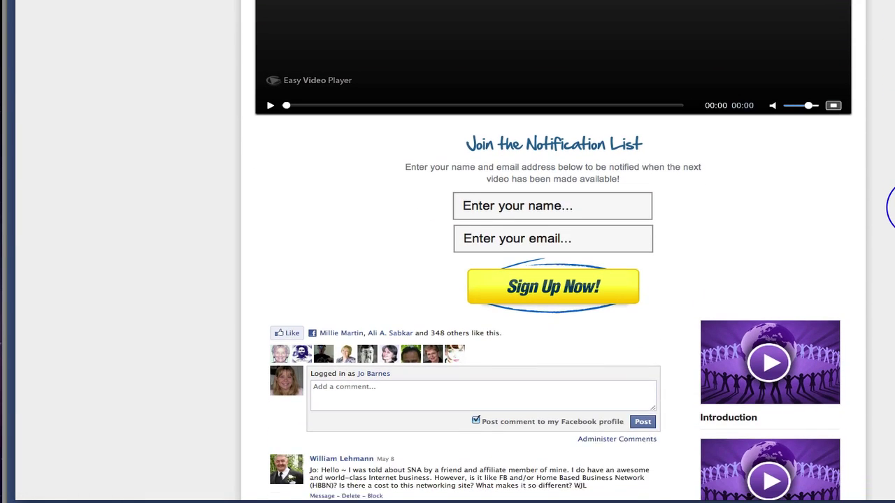
{"action": "scroll", "coordinate": [893, 208], "scroll_direction": "up", "scroll_amount": 4}
{"action": "scroll", "coordinate": [893, 208], "scroll_direction": "up", "scroll_amount": 7}
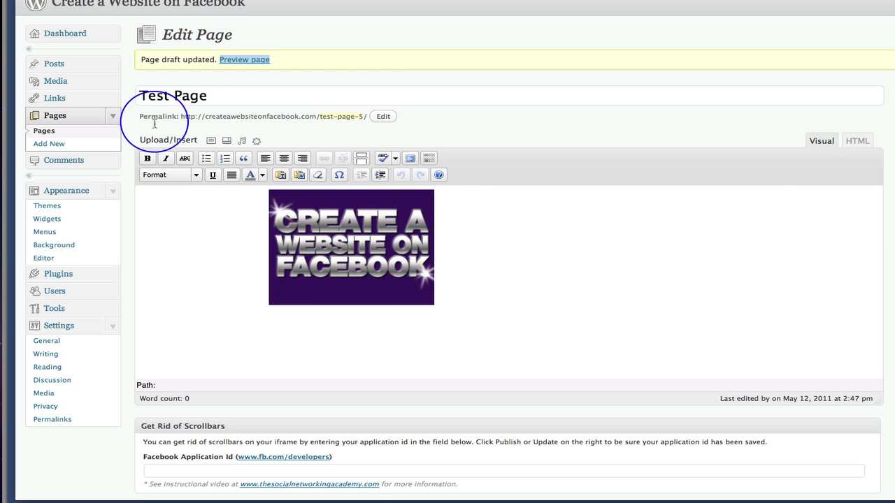
- Open Test Page's HTML and highlight the <a href> tag and <img> code wrapping the image
{"action": "left_click", "coordinate": [45, 132]}
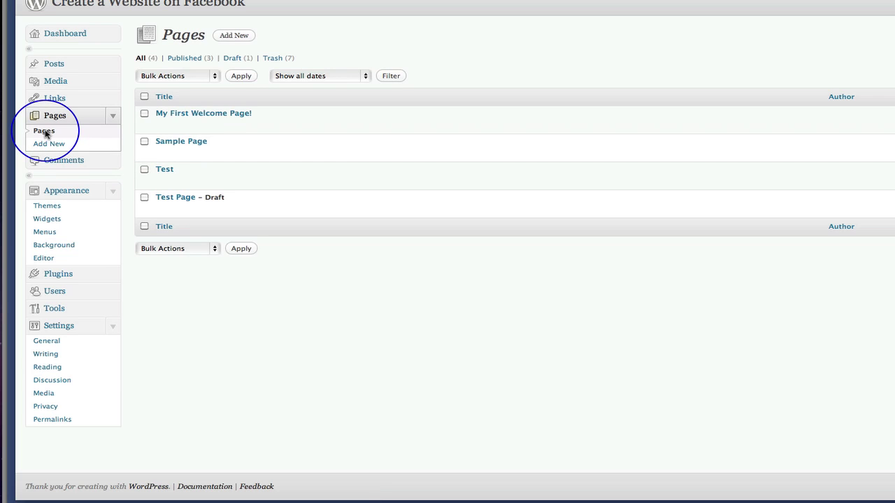
{"action": "left_click", "coordinate": [162, 211]}
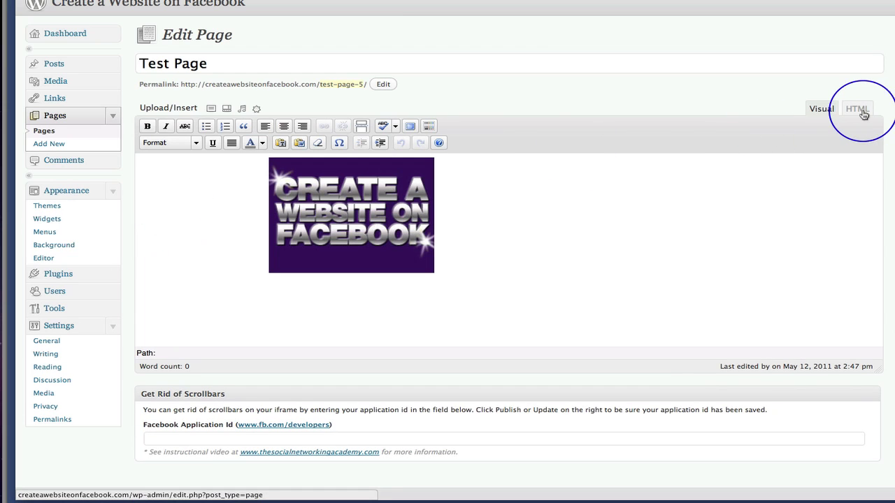
{"action": "left_click", "coordinate": [858, 110]}
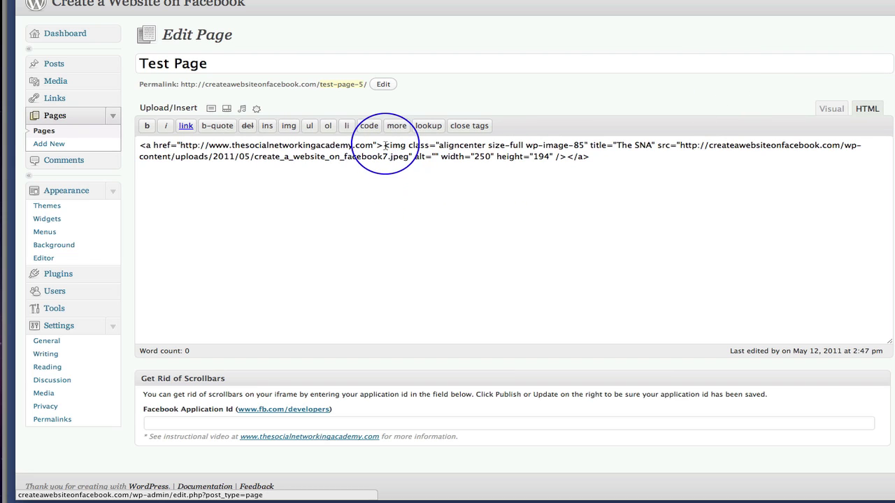
{"action": "left_click_drag", "start_coordinate": [383, 145], "coordinate": [595, 160]}
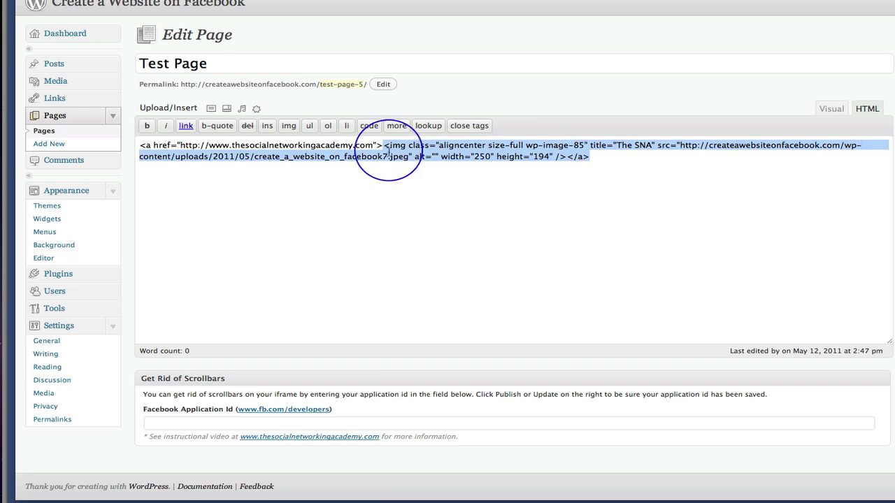
{"action": "left_click_drag", "start_coordinate": [140, 145], "coordinate": [382, 146]}
{"action": "key", "text": "ctrl+c"}
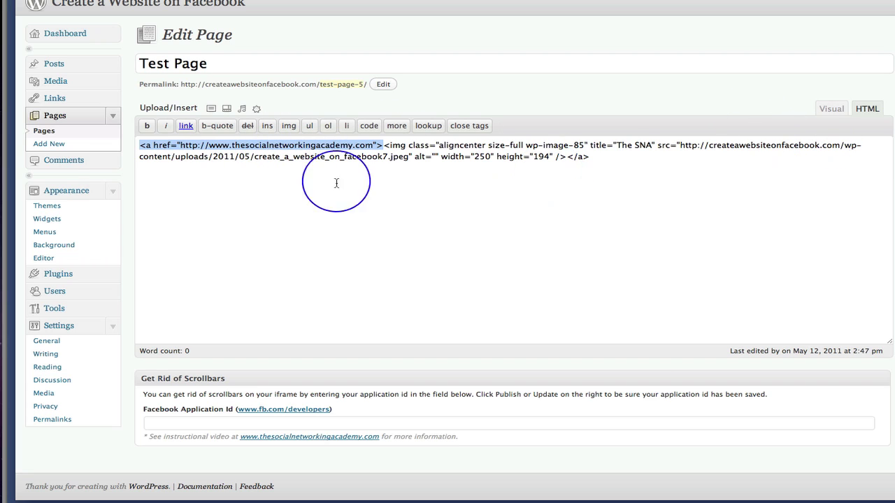
{"action": "left_click", "coordinate": [42, 131]}
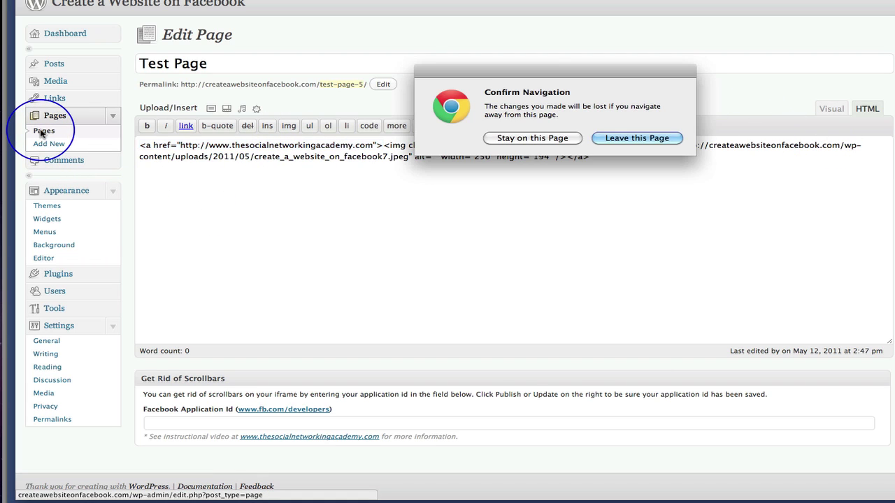
- Leave Test Page unsaved, open My First Welcome Page!, and select the Discover-Facebook_Pagemania <img> tag
{"action": "left_click", "coordinate": [625, 138]}
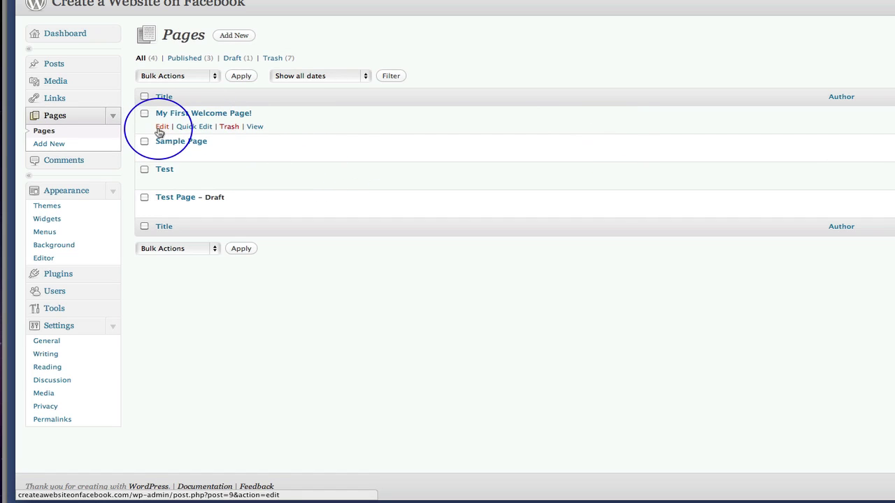
{"action": "left_click", "coordinate": [160, 129]}
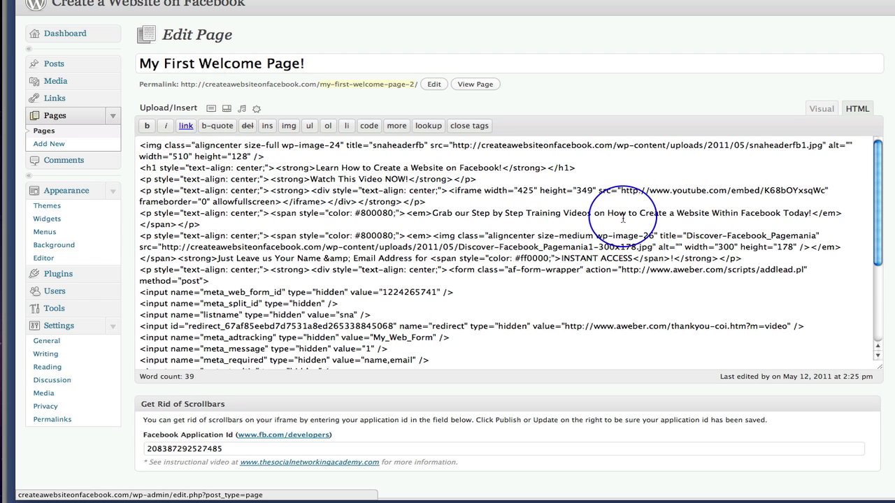
{"action": "scroll", "coordinate": [623, 219], "scroll_direction": "down", "scroll_amount": 3}
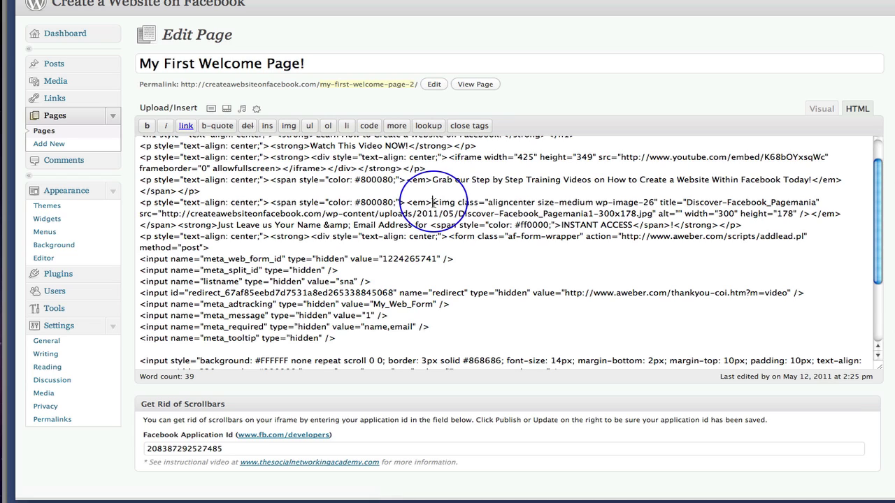
{"action": "left_click_drag", "start_coordinate": [433, 202], "coordinate": [662, 217]}
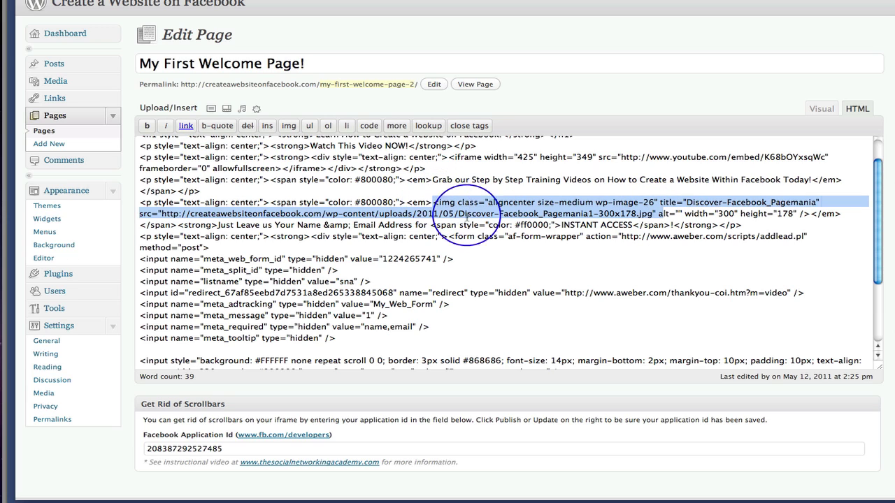
{"action": "left_click", "coordinate": [552, 279]}
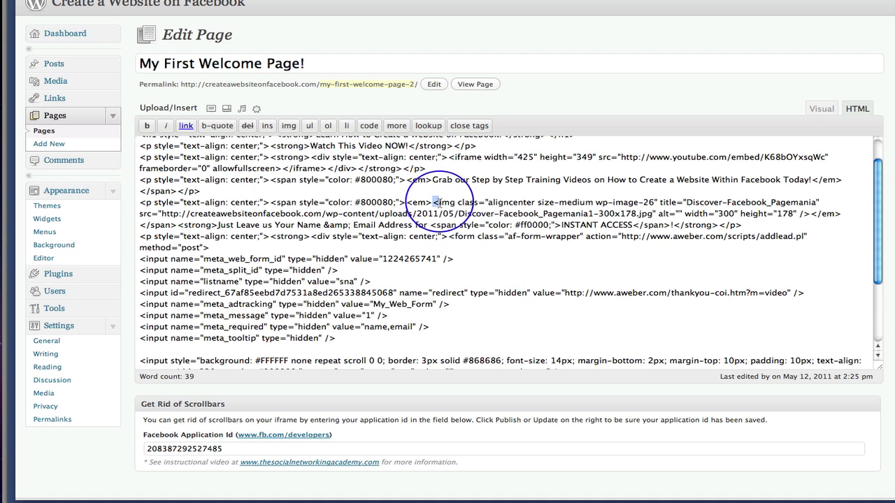
{"action": "left_click_drag", "start_coordinate": [433, 202], "coordinate": [811, 215]}
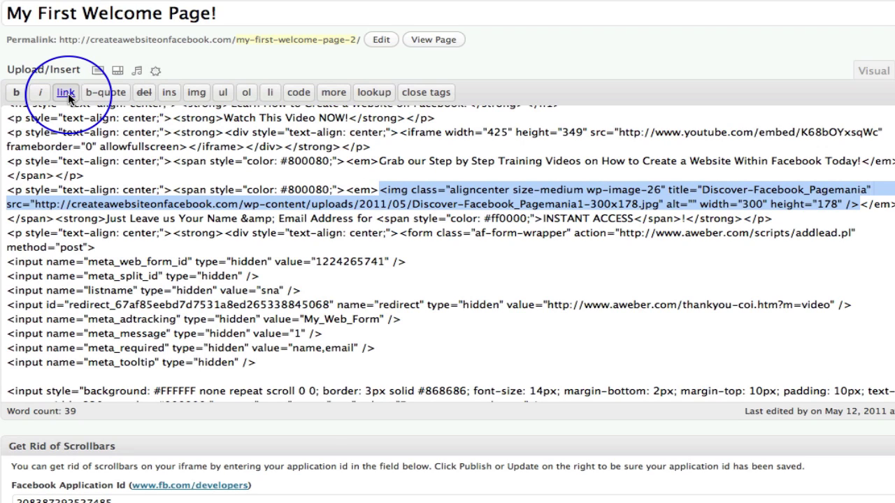
{"action": "left_click", "coordinate": [67, 94]}
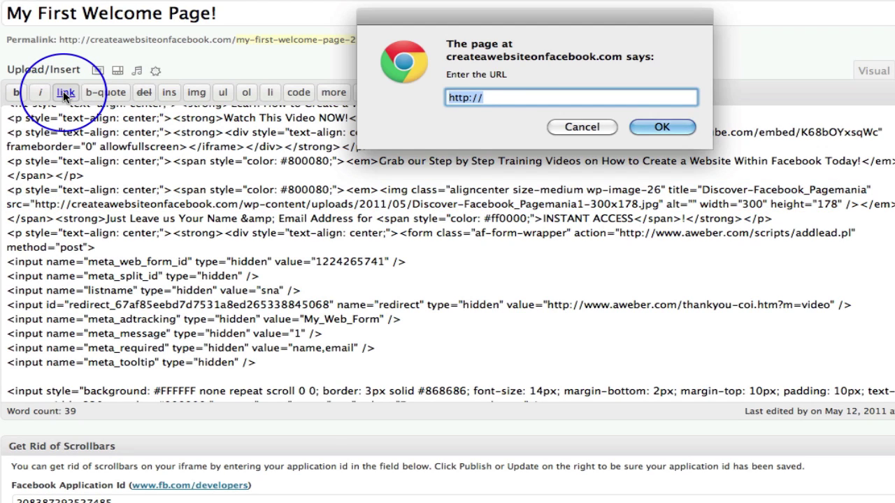
{"action": "left_click", "coordinate": [499, 96]}
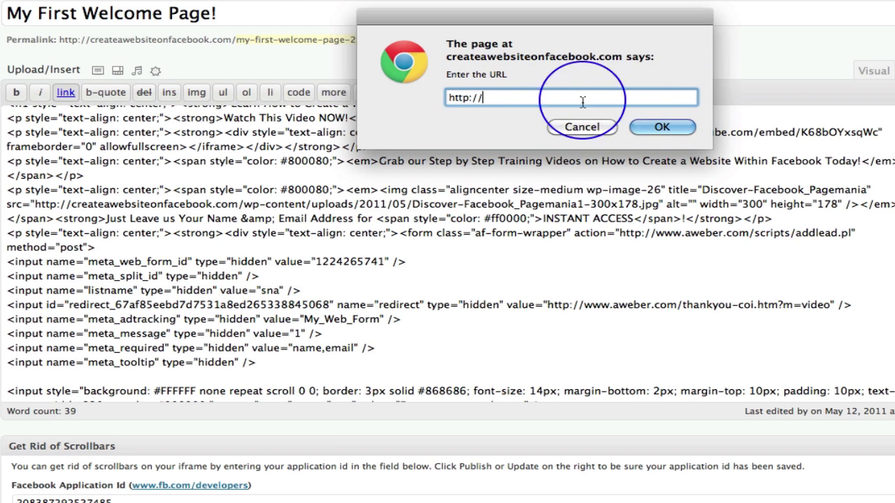
{"action": "left_click", "coordinate": [584, 127]}
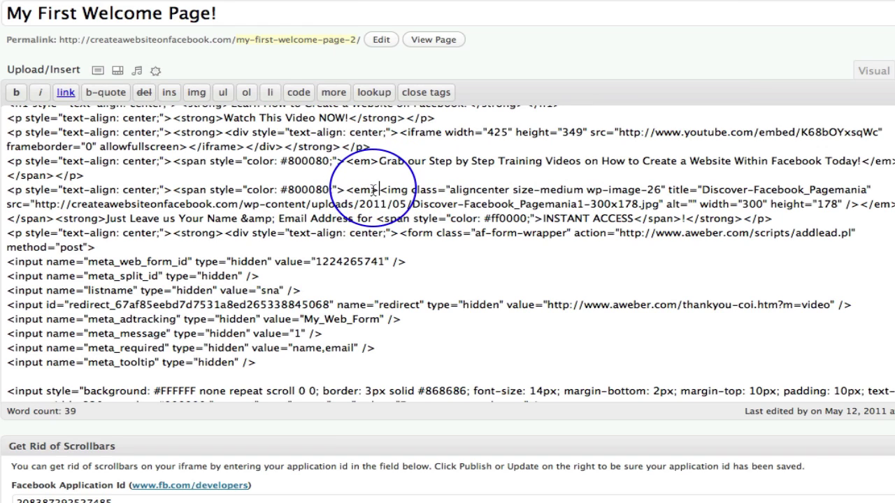
{"action": "left_click", "coordinate": [379, 189]}
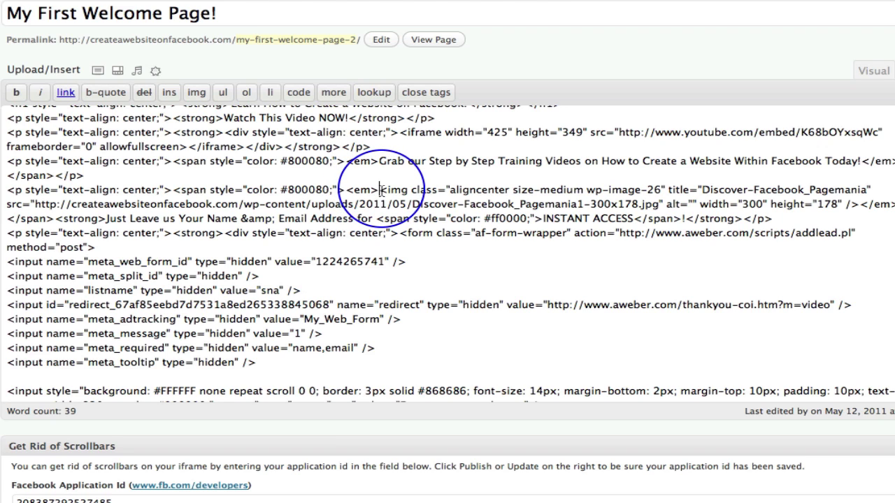
{"action": "key", "text": "ctrl+v"}
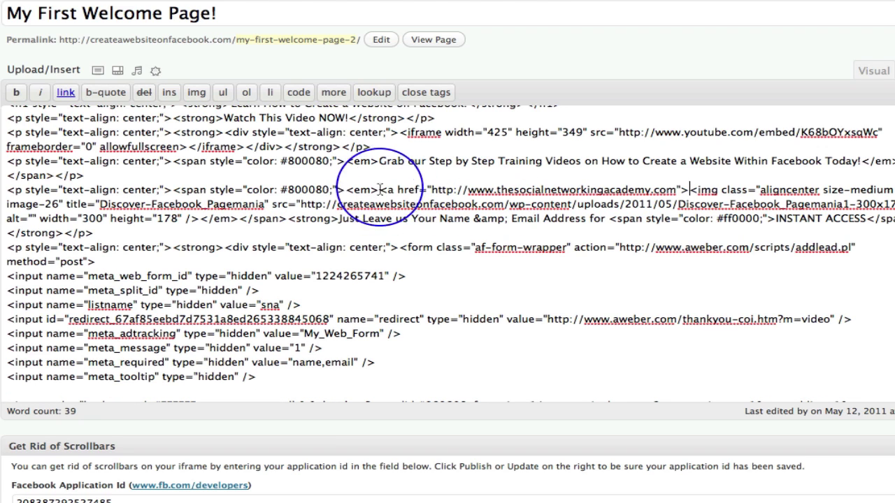
{"action": "left_click_drag", "start_coordinate": [380, 189], "coordinate": [689, 190]}
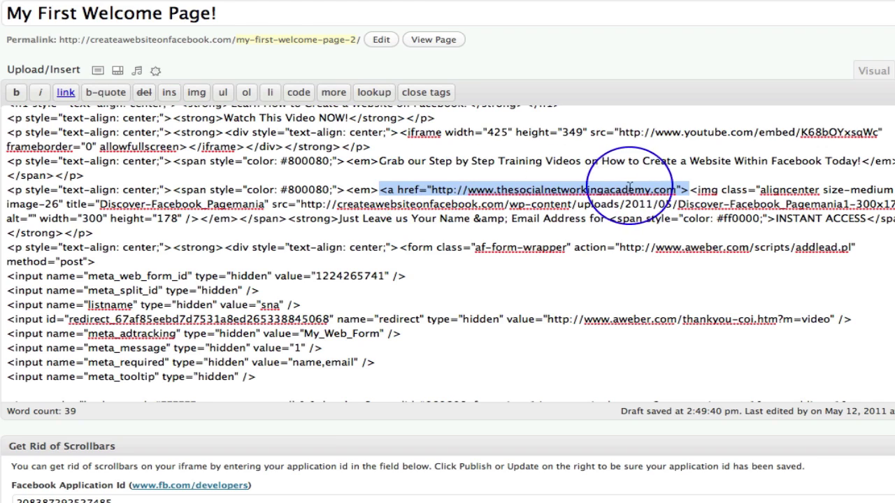
- Update the welcome page, reload the live page, and open the DVD image's link in a new tab
{"action": "left_click", "coordinate": [602, 282]}
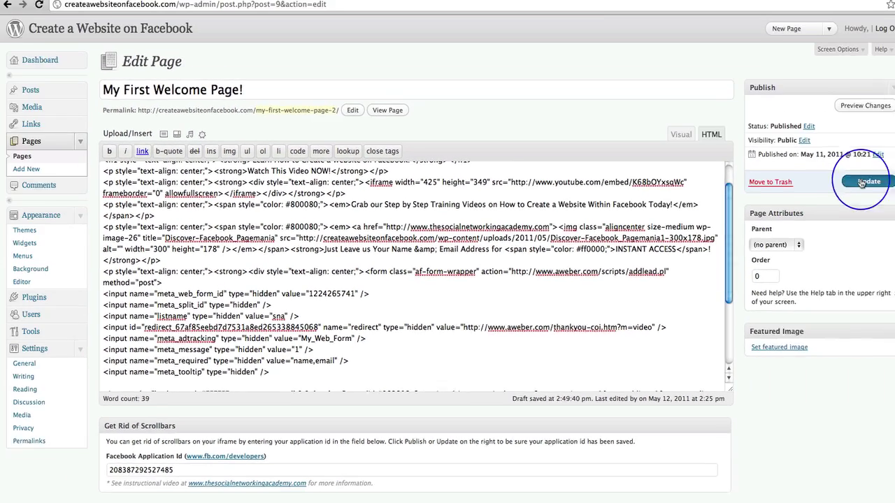
{"action": "left_click", "coordinate": [833, 187]}
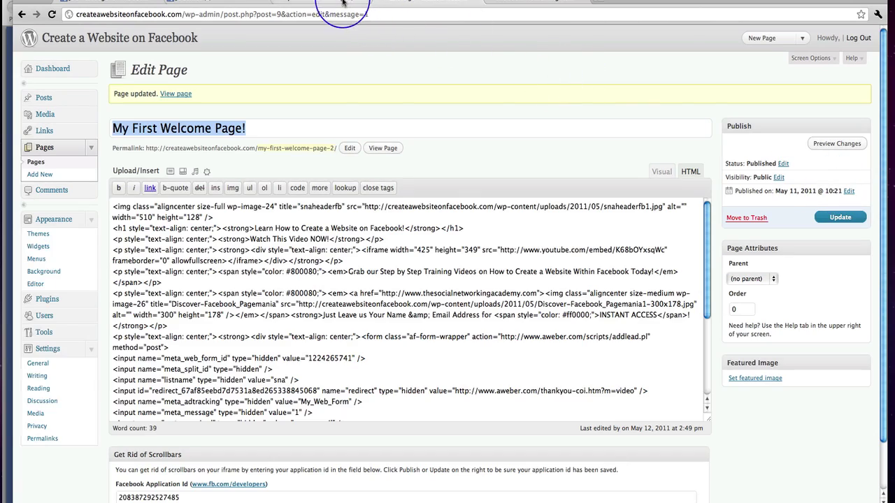
{"action": "left_click", "coordinate": [342, 3]}
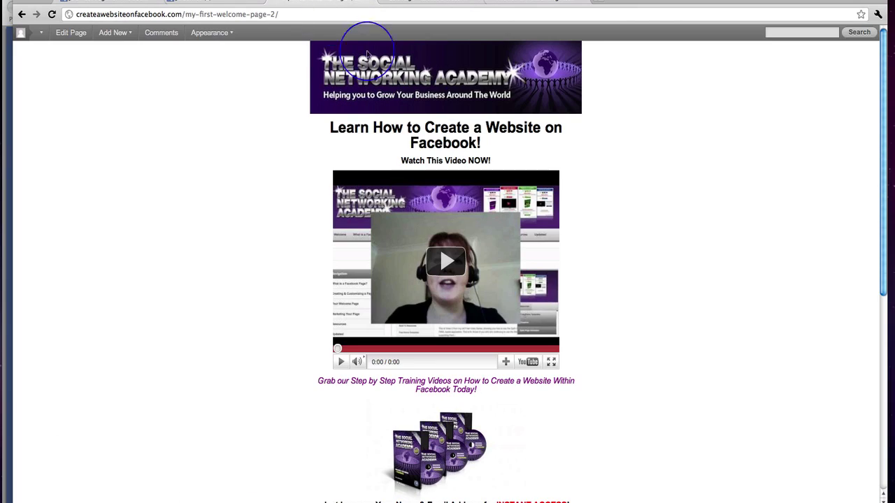
{"action": "left_click", "coordinate": [52, 14]}
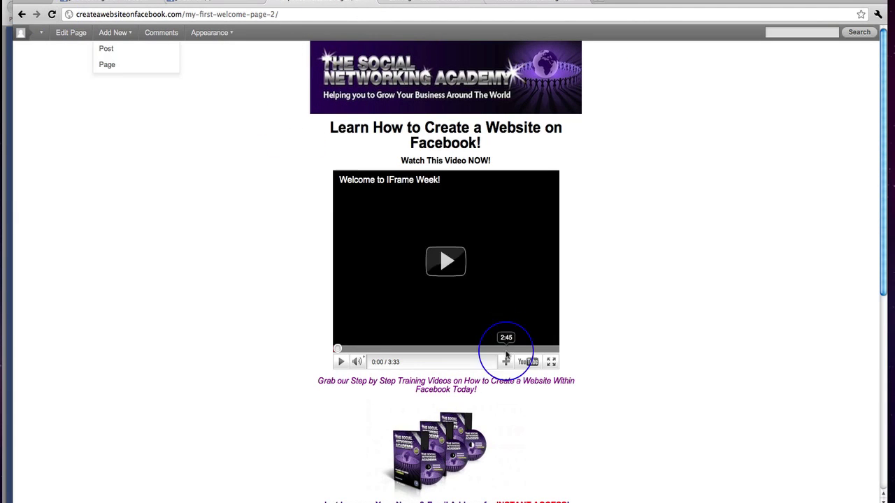
{"action": "right_click", "coordinate": [440, 448]}
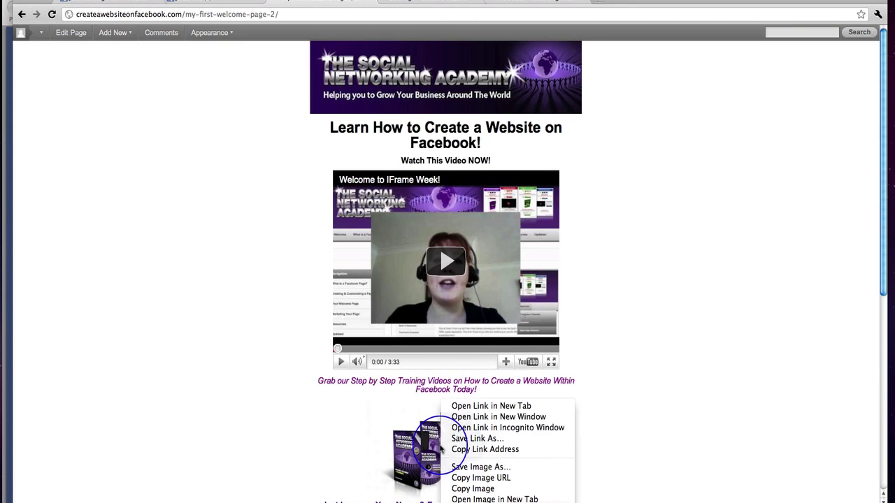
{"action": "left_click", "coordinate": [462, 406]}
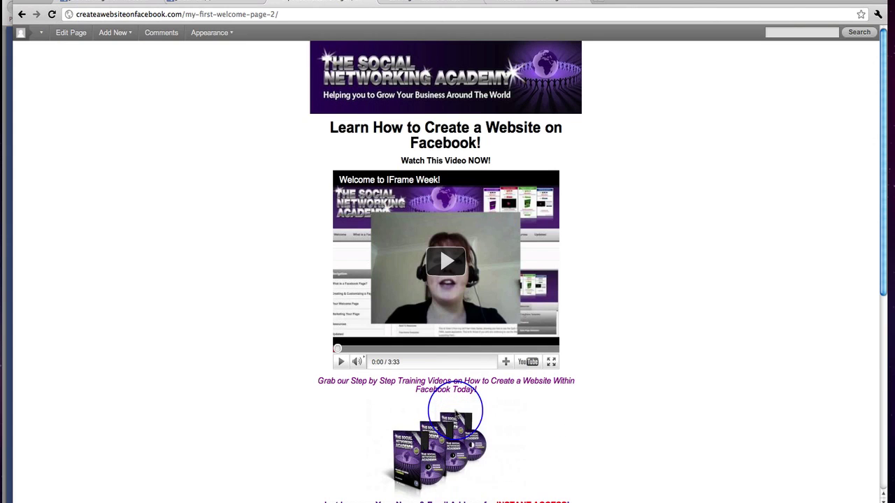
- Check the academy site tab, then scroll through the Facebook Welcome tab showing the academy iframe
{"action": "left_click", "coordinate": [432, 2]}
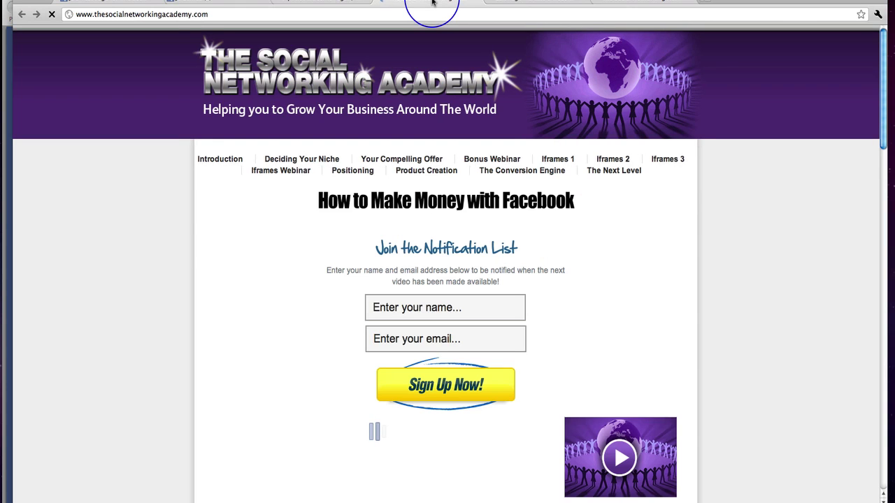
{"action": "left_click", "coordinate": [174, 4]}
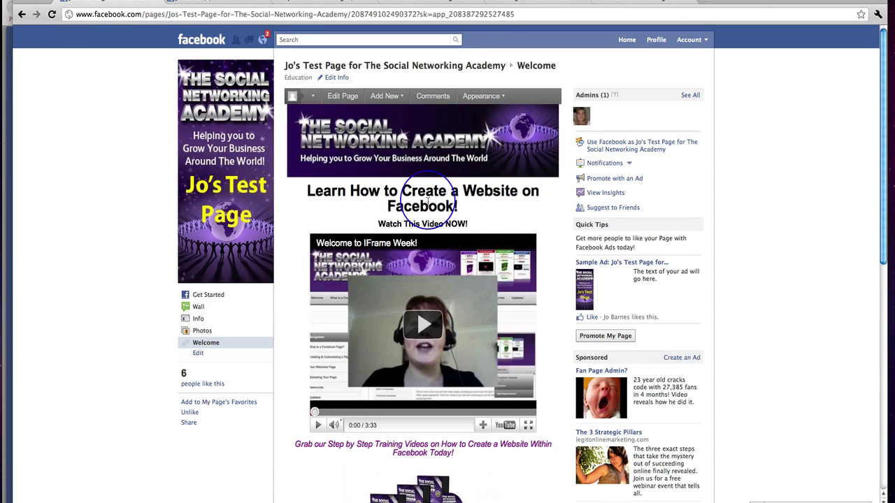
{"action": "scroll", "coordinate": [429, 202], "scroll_direction": "down", "scroll_amount": 5}
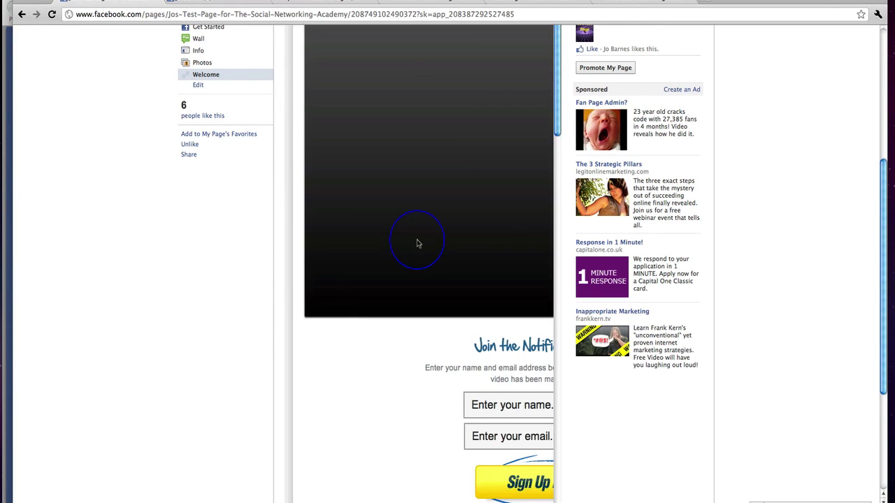
{"action": "scroll", "coordinate": [416, 243], "scroll_direction": "up", "scroll_amount": 5}
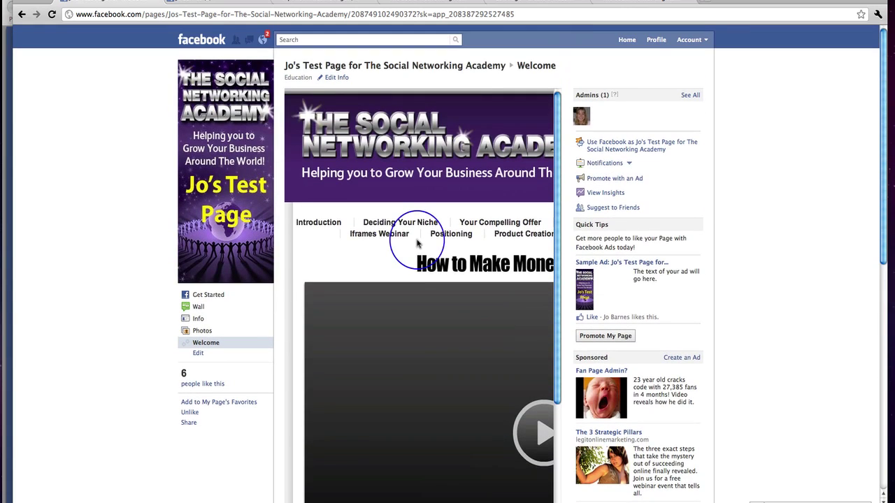
{"action": "scroll", "coordinate": [416, 243], "scroll_direction": "right", "scroll_amount": 5}
{"action": "scroll", "coordinate": [416, 243], "scroll_direction": "down", "scroll_amount": 10}
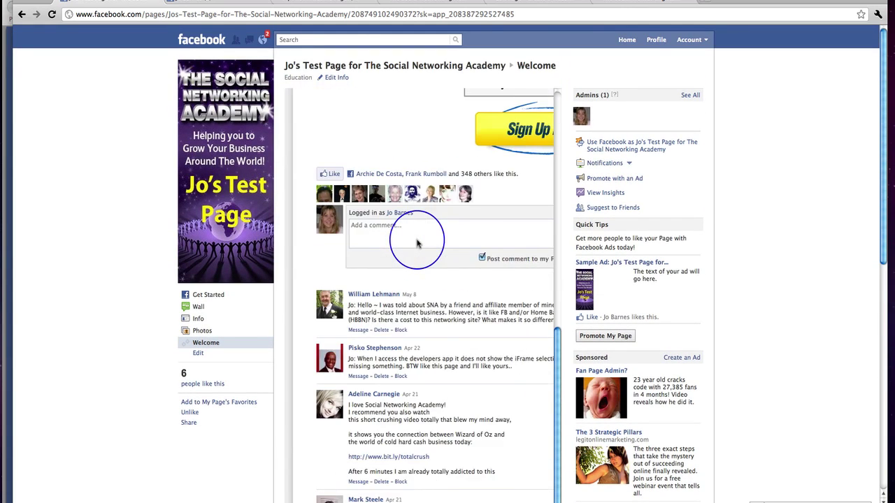
{"action": "scroll", "coordinate": [416, 243], "scroll_direction": "up", "scroll_amount": 10}
{"action": "scroll", "coordinate": [417, 243], "scroll_direction": "right", "scroll_amount": 5}
{"action": "scroll", "coordinate": [417, 243], "scroll_direction": "down", "scroll_amount": 5}
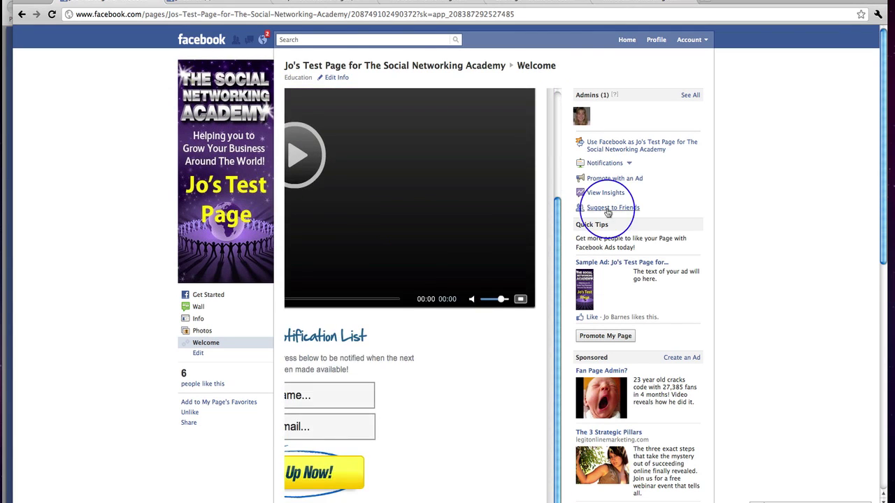
{"action": "scroll", "coordinate": [599, 203], "scroll_direction": "down", "scroll_amount": 10}
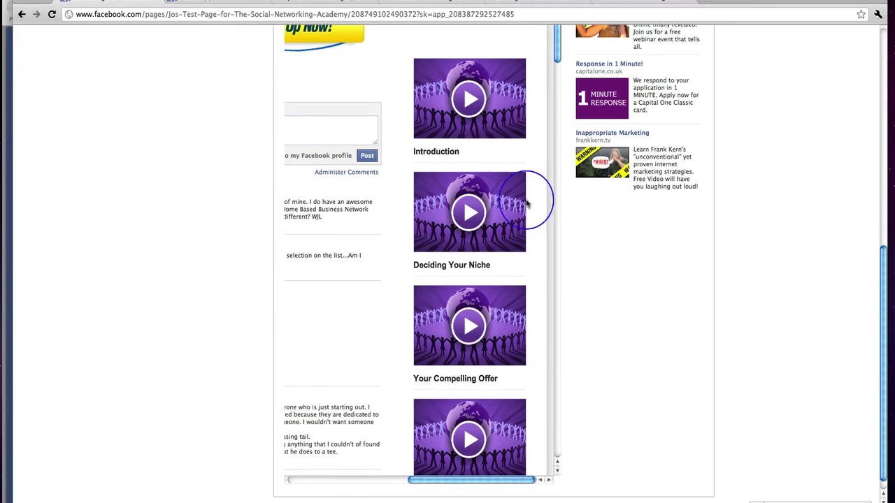
{"action": "scroll", "coordinate": [462, 209], "scroll_direction": "up", "scroll_amount": 10}
{"action": "scroll", "coordinate": [449, 225], "scroll_direction": "up", "scroll_amount": 10}
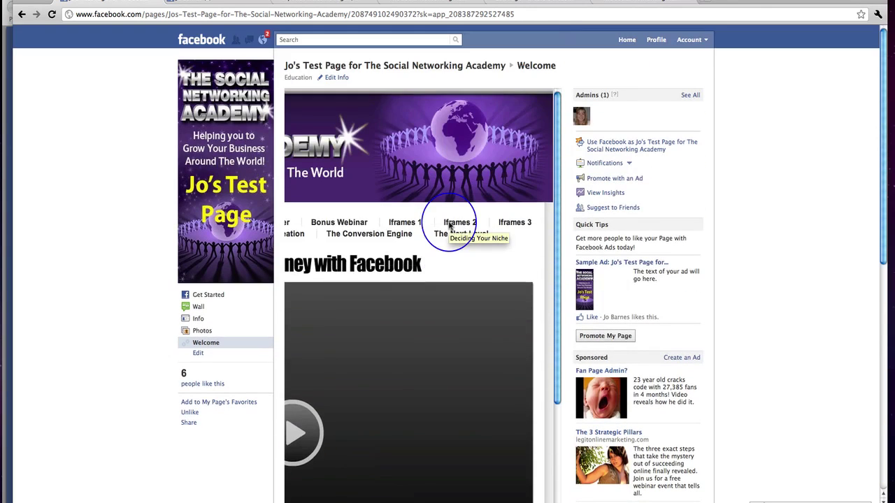
{"action": "scroll", "coordinate": [449, 225], "scroll_direction": "left", "scroll_amount": 5}
{"action": "scroll", "coordinate": [449, 225], "scroll_direction": "up", "scroll_amount": 1}
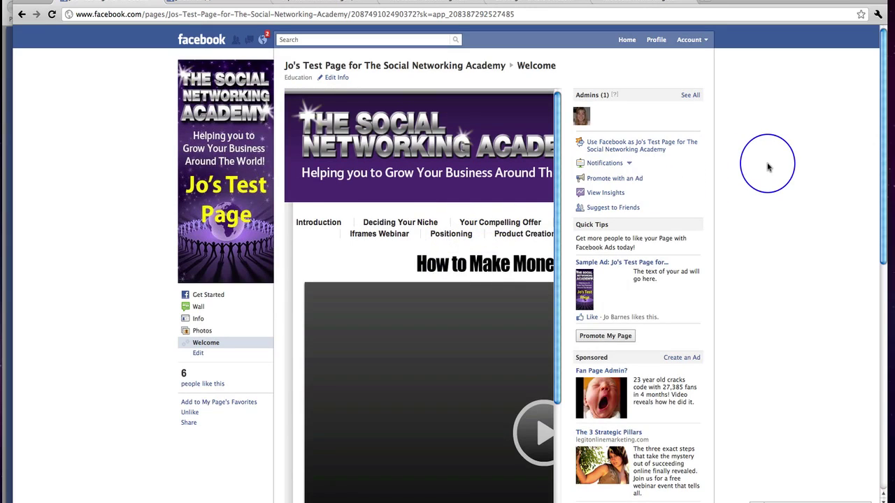
- Return to the live welcome page and look over its banner, video, product image, sign-up form and comments box
{"action": "left_click", "coordinate": [338, 4]}
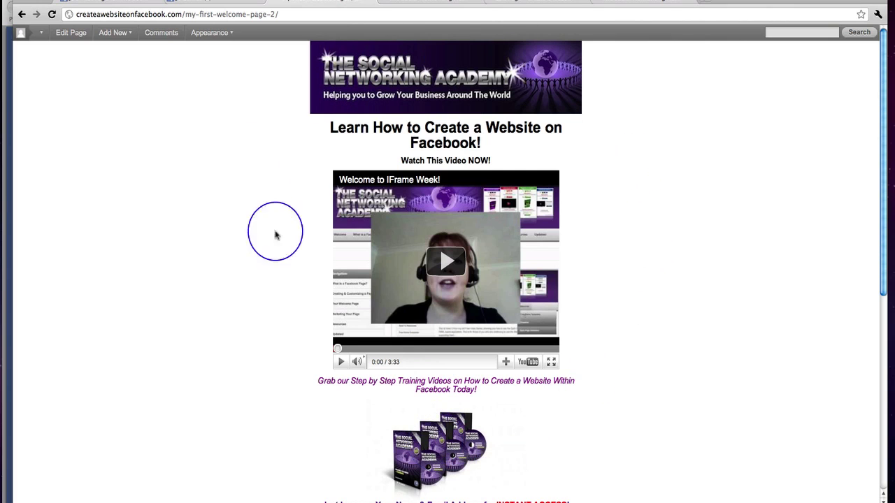
{"action": "scroll", "coordinate": [662, 213], "scroll_direction": "down", "scroll_amount": 3}
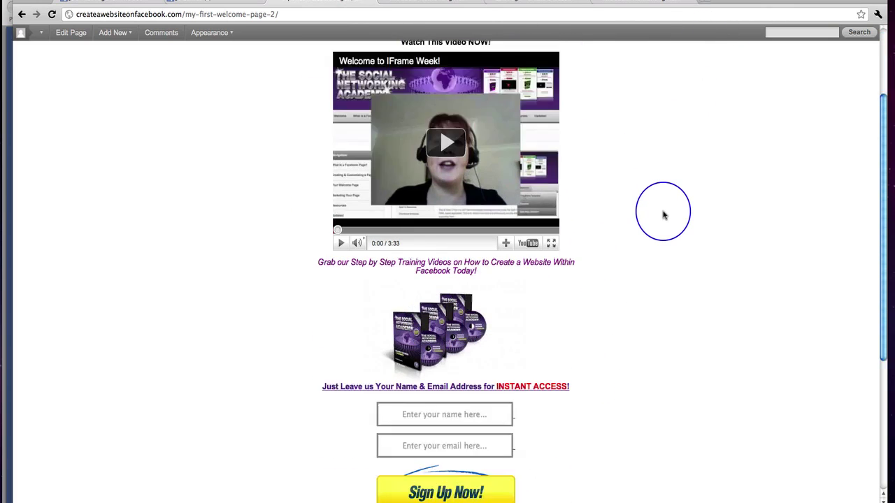
{"action": "scroll", "coordinate": [663, 214], "scroll_direction": "down", "scroll_amount": 4}
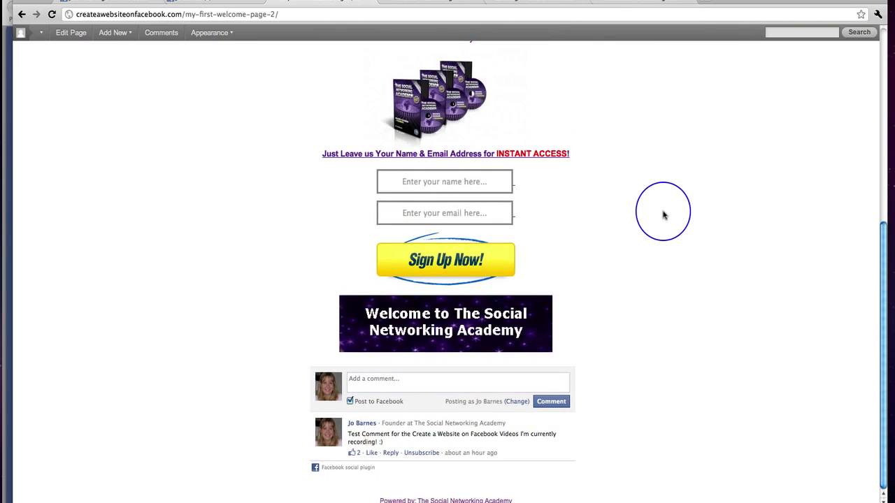
{"action": "scroll", "coordinate": [663, 214], "scroll_direction": "up", "scroll_amount": 6}
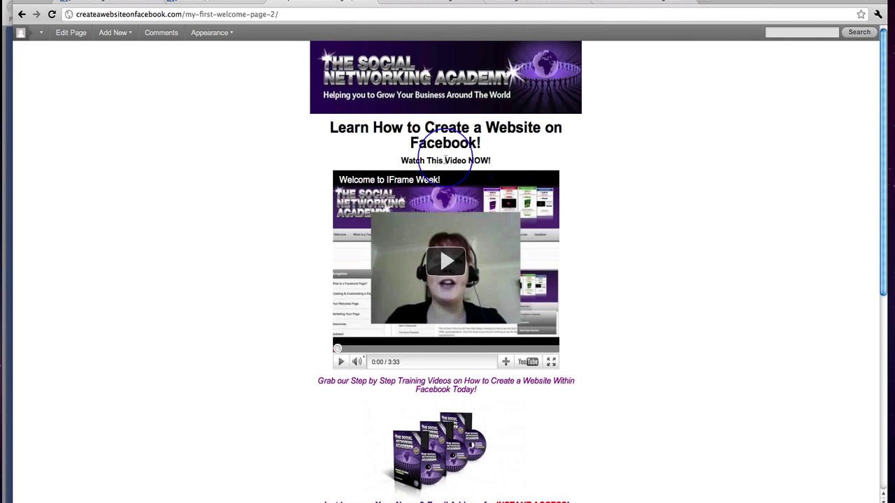